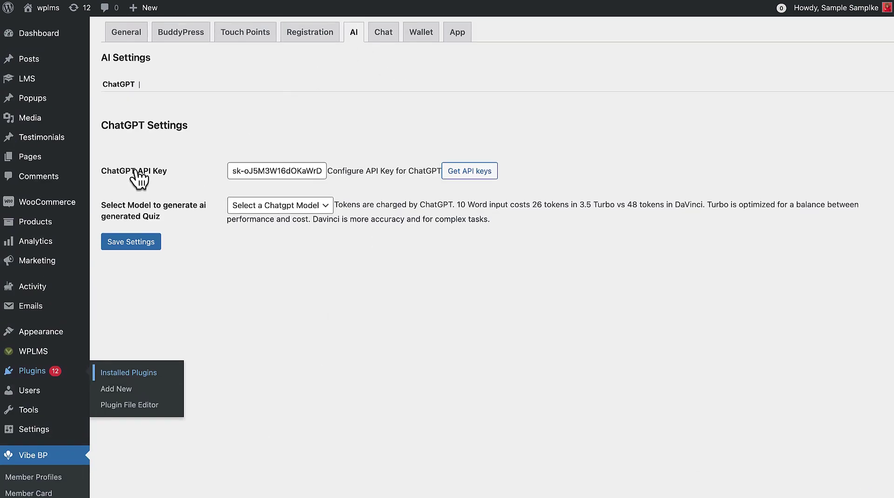
Confirm the stored API key and select ChatGPT 3.5 Turbo as the quiz-generation model
click(233, 172)
drag(233, 172, 325, 171)
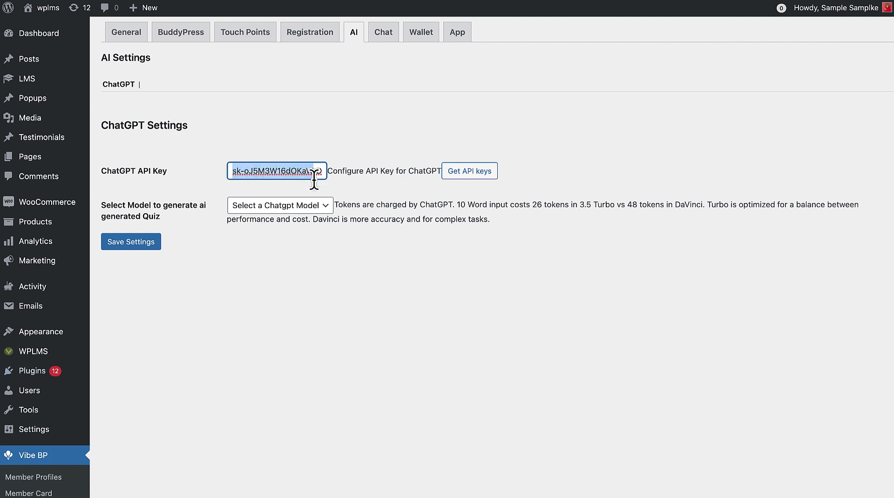
click(482, 330)
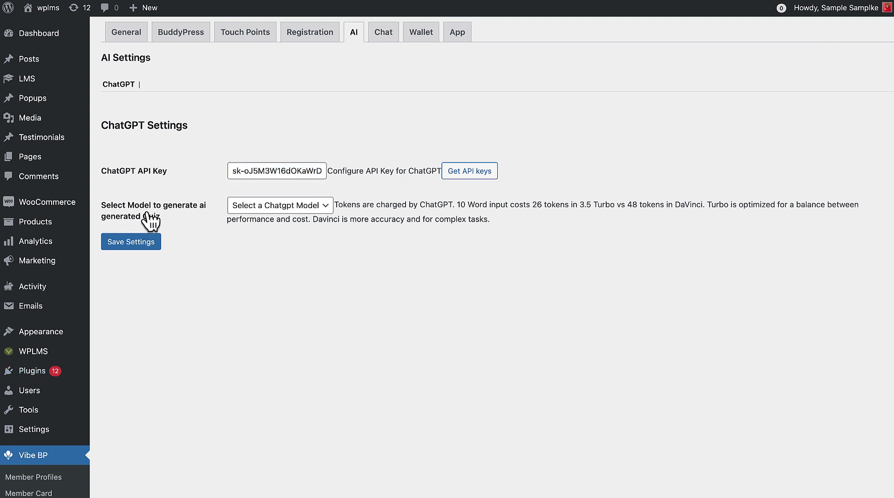
click(281, 207)
click(284, 222)
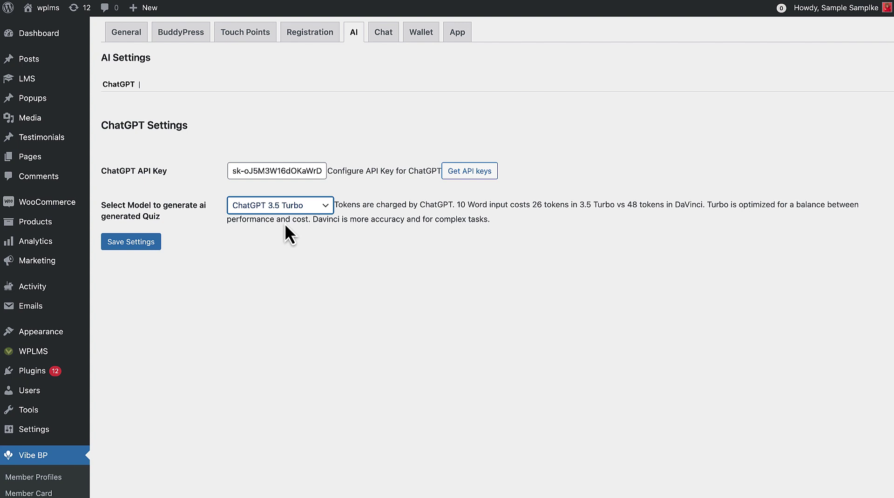
click(292, 211)
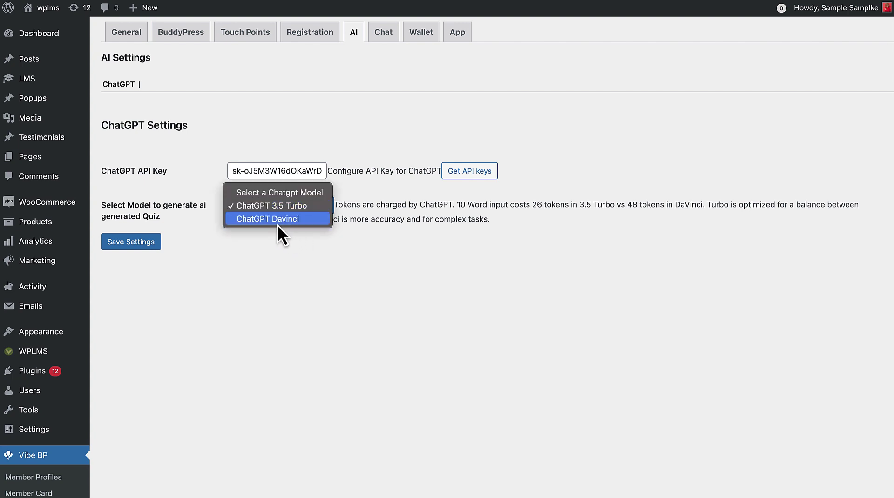
click(559, 214)
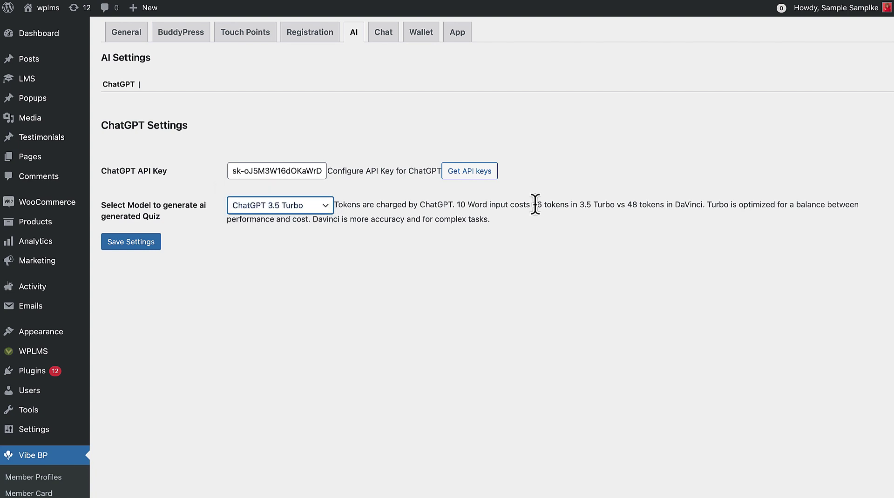
drag(532, 205, 681, 205)
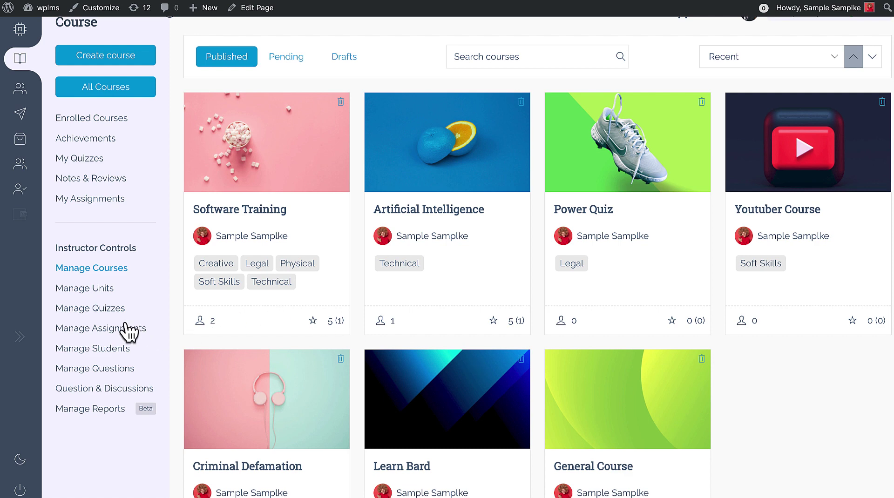
Go to Manage Quizzes and start a new quiz to show the quiz-type choices
click(103, 311)
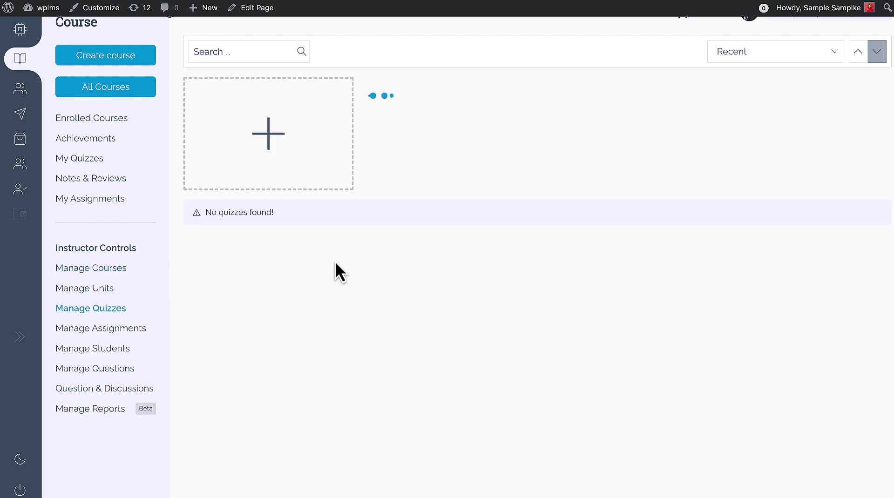
click(286, 152)
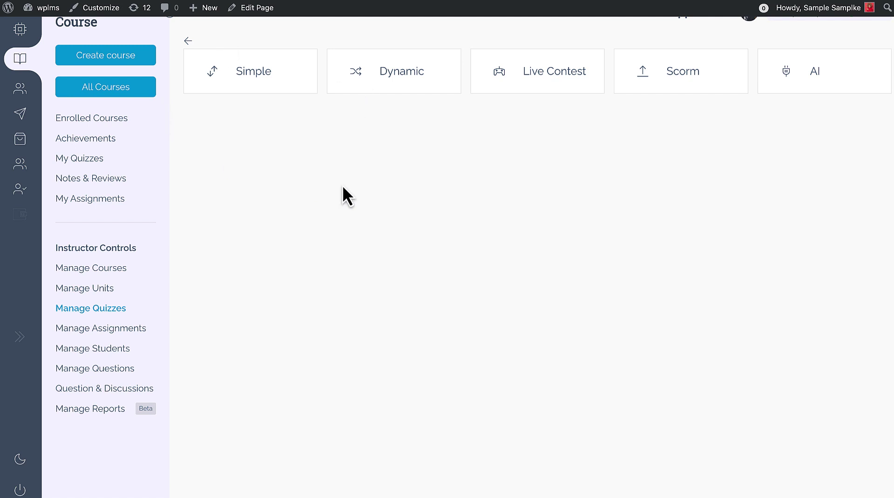
Choose the AI quiz type and title it 'Chat GPT powered AI Quiz'
click(824, 74)
click(293, 73)
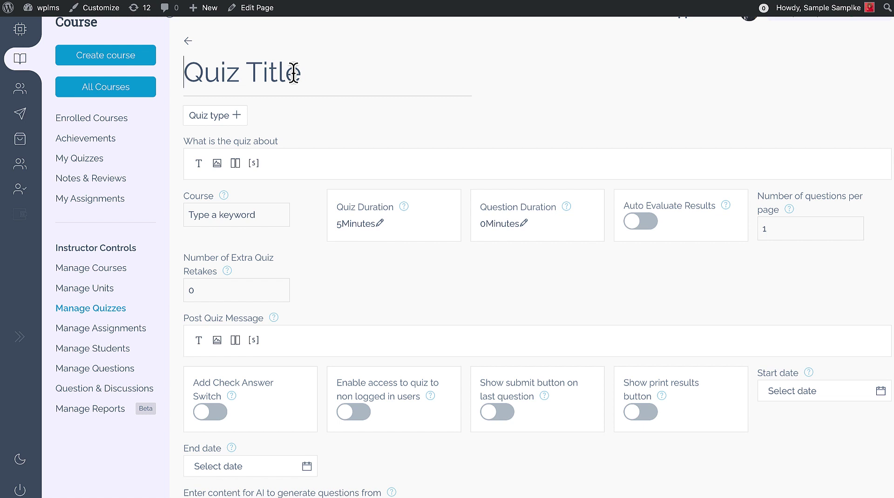
text(Chat)
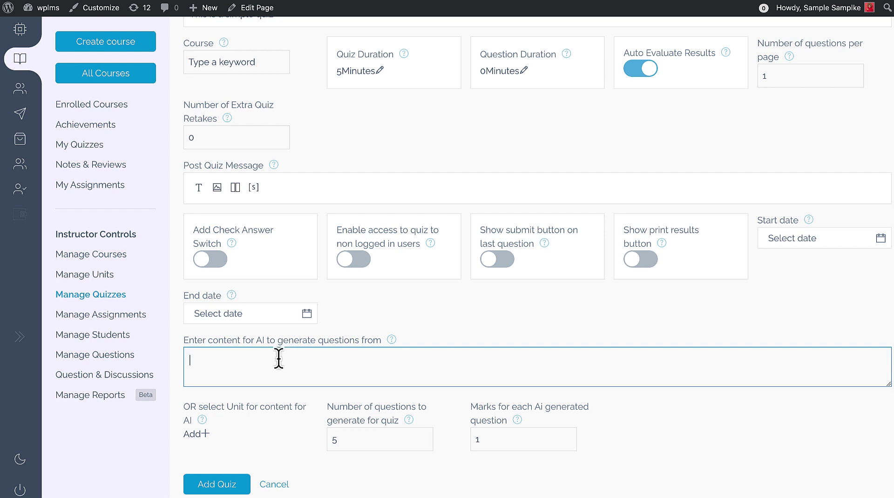
drag(217, 434, 214, 412)
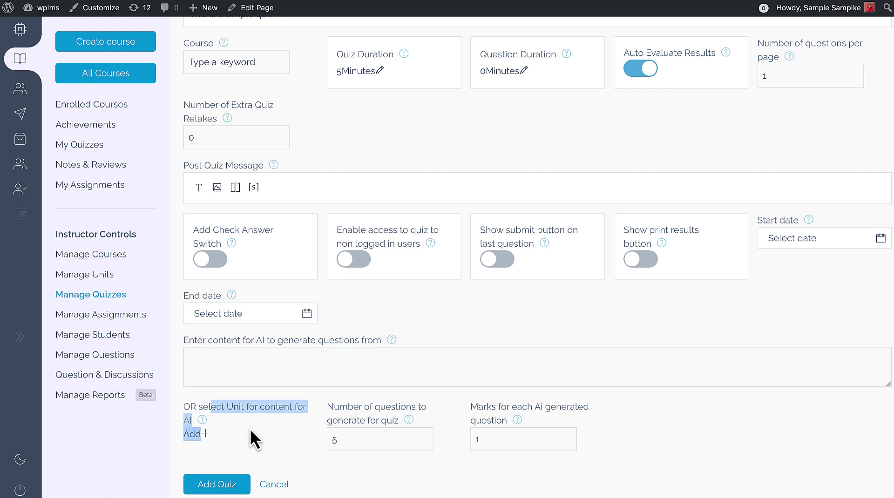
Use reactJS as the AI content, keep 5 questions at 3 marks each, and add the quiz
click(275, 359)
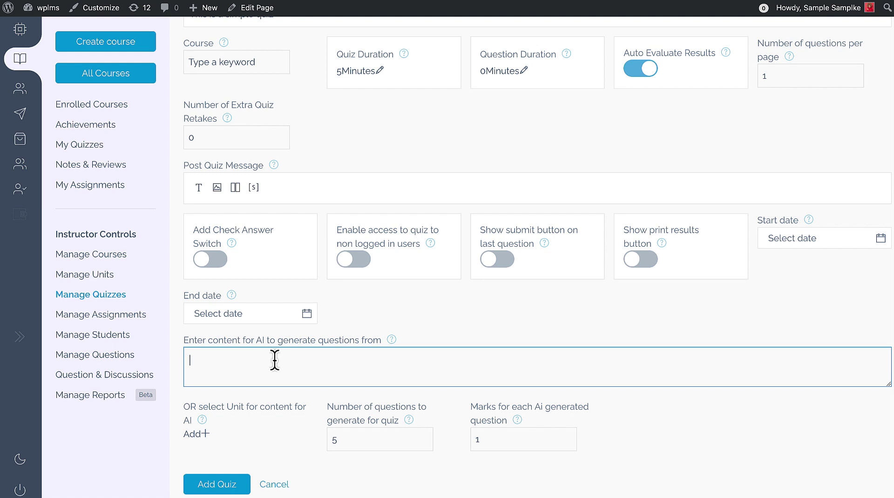
text(reactJS)
double_click(193, 365)
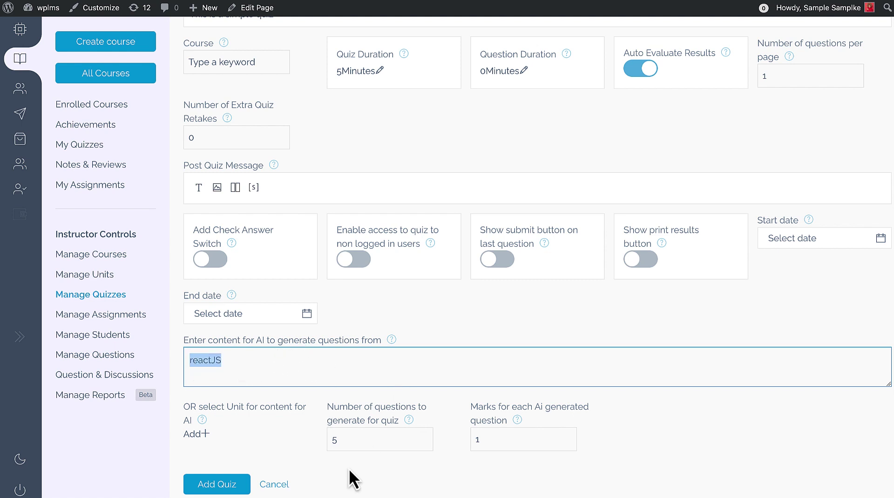
click(368, 438)
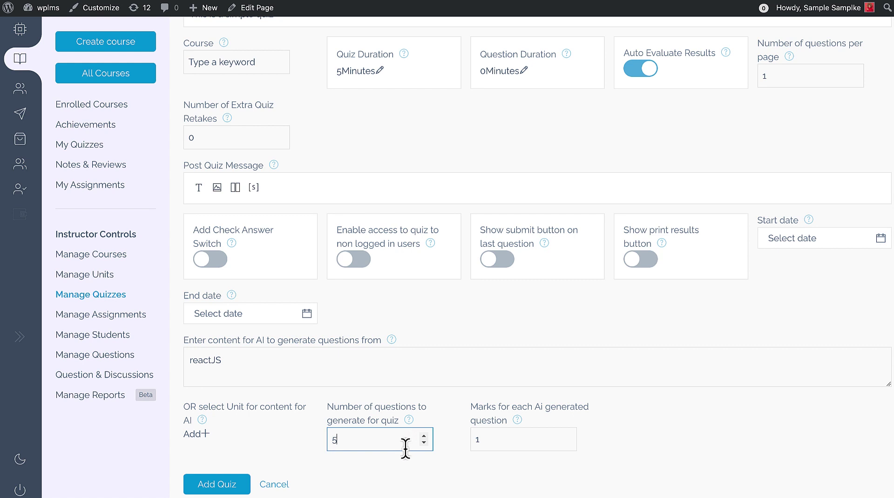
click(494, 438)
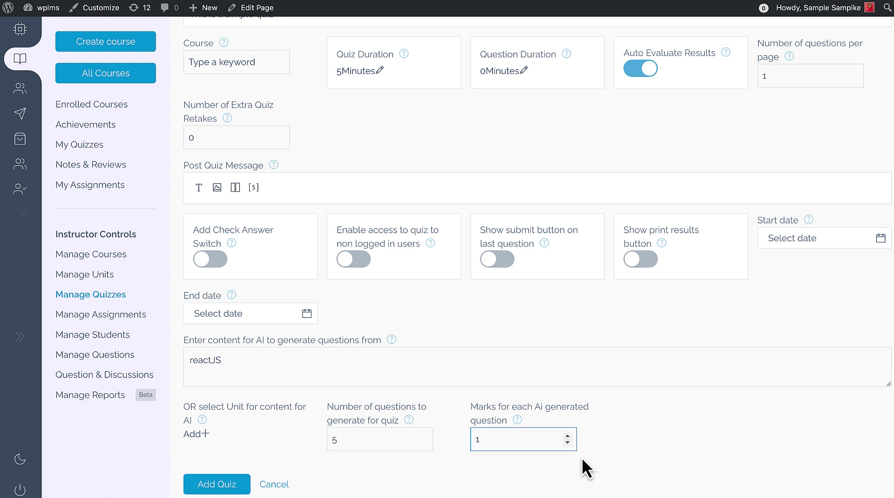
text(3)
click(210, 484)
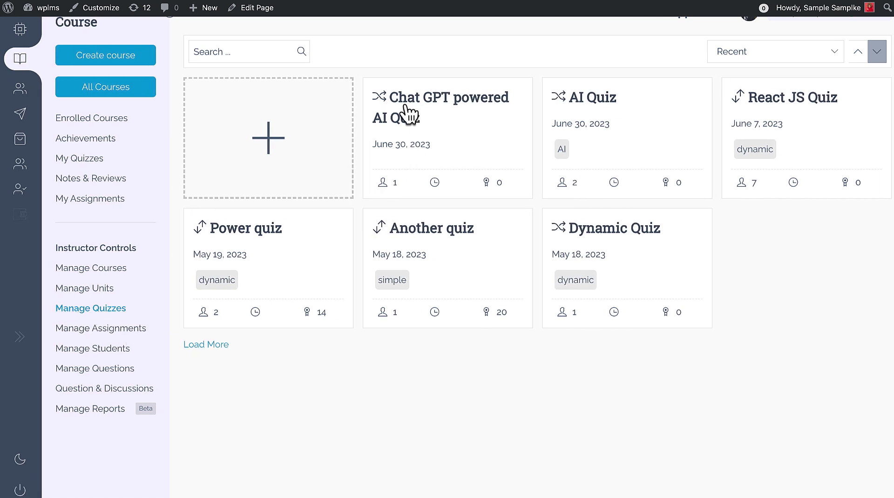
Open the Chat GPT powered AI Quiz to view its details and submissions
click(453, 107)
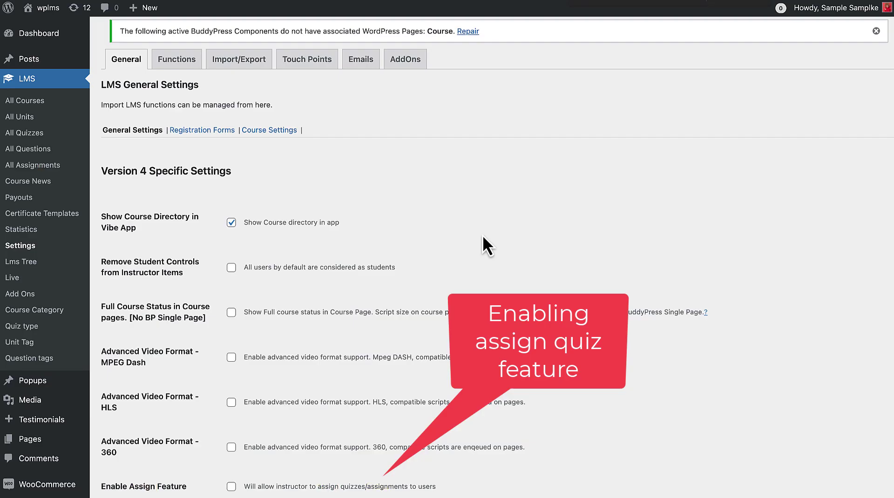
Tick Enable Assign Feature in the LMS settings and scroll down to Save Settings
scroll(419, 326, down, 1)
click(231, 467)
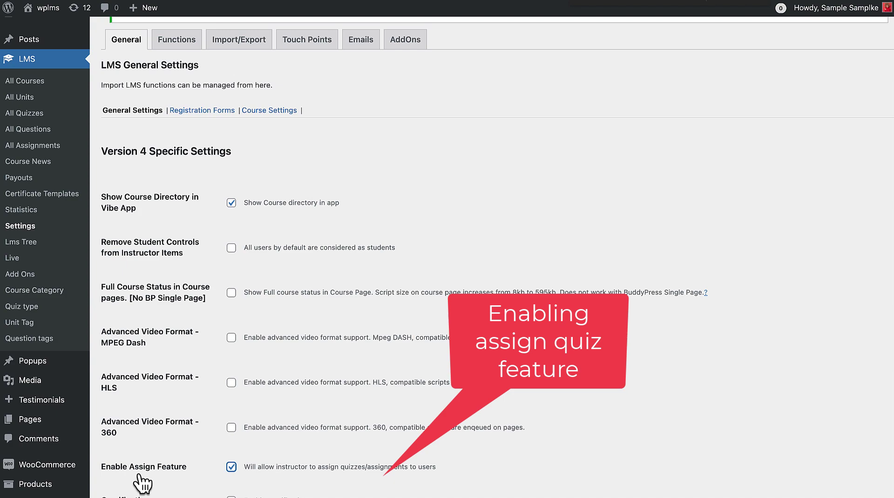
scroll(145, 482, down, 10)
scroll(149, 480, down, 5)
scroll(156, 480, down, 5)
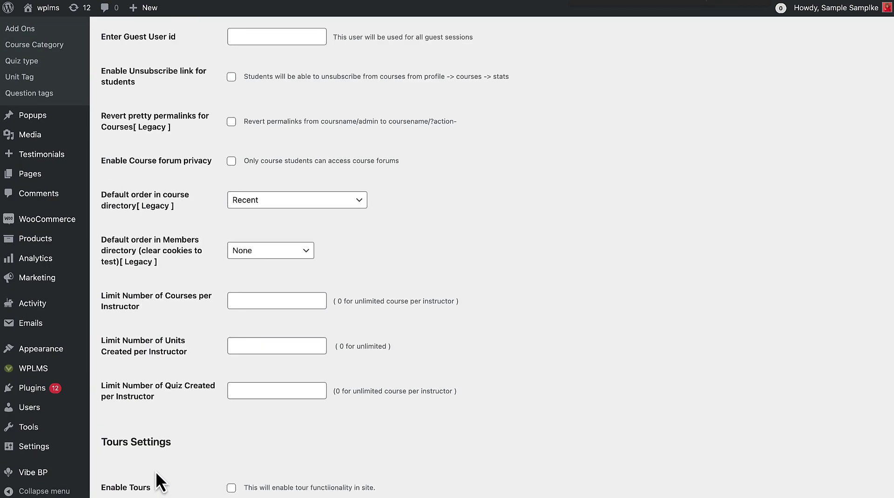
scroll(155, 471, down, 5)
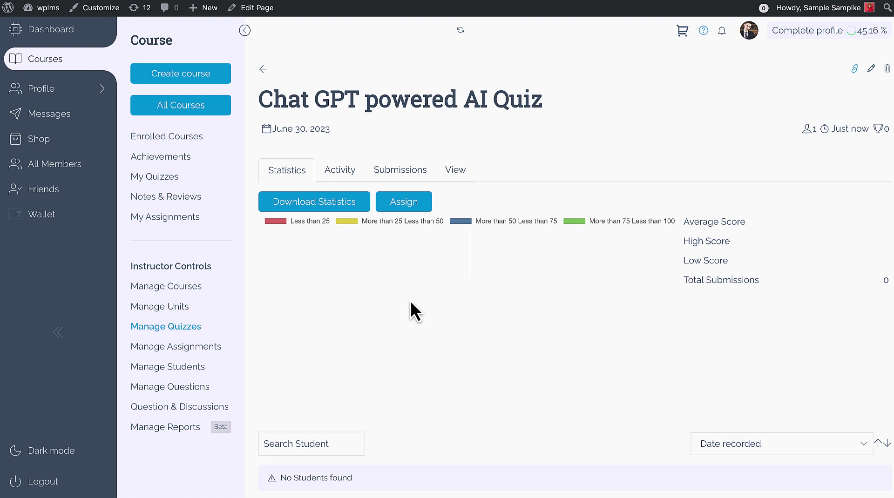
Assign the quiz to a single student, the user found by searching 'admin'
click(403, 201)
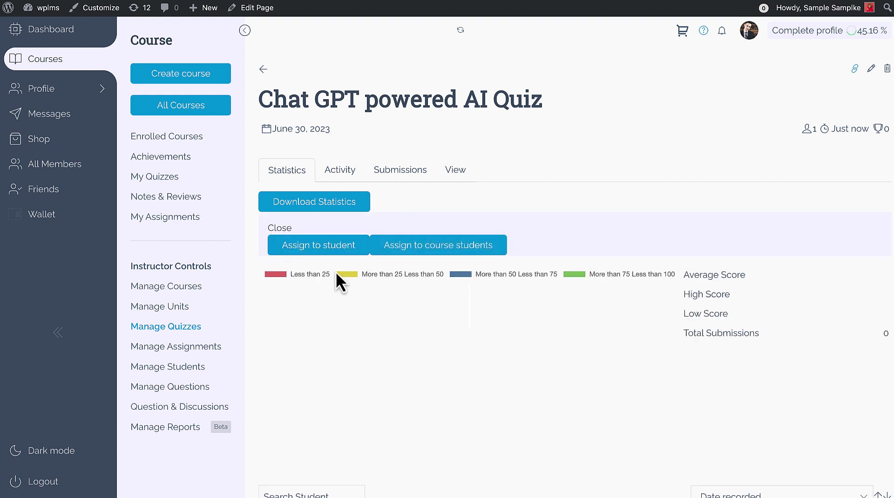
click(335, 249)
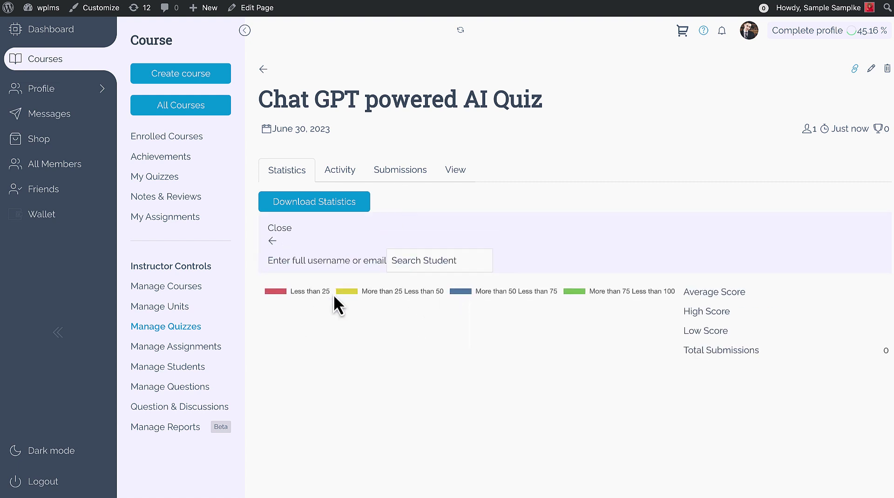
click(412, 260)
text(ad)
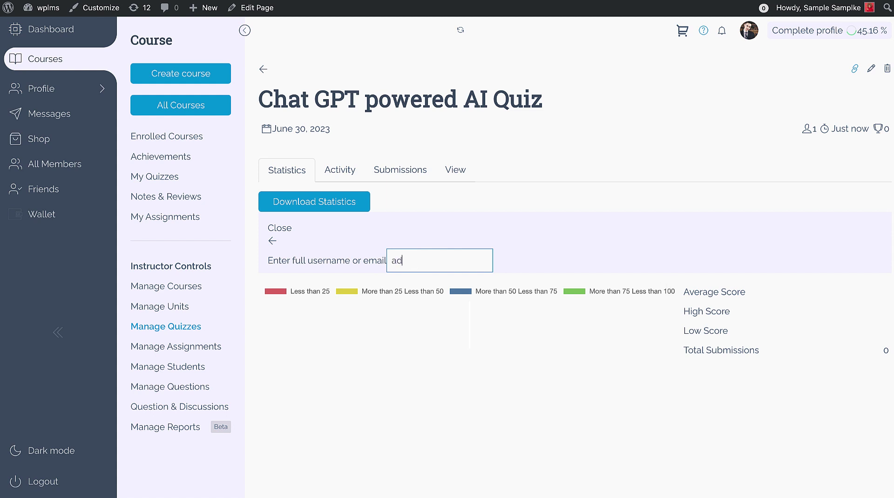
text(min)
click(308, 302)
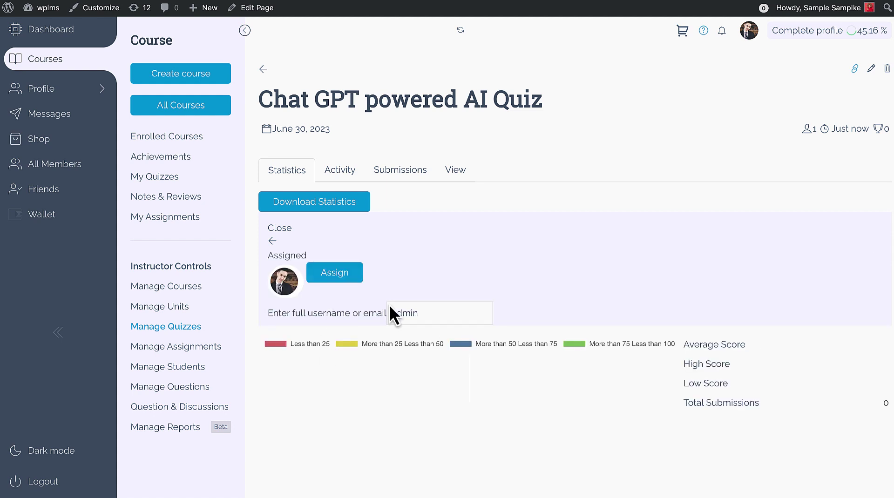
click(345, 275)
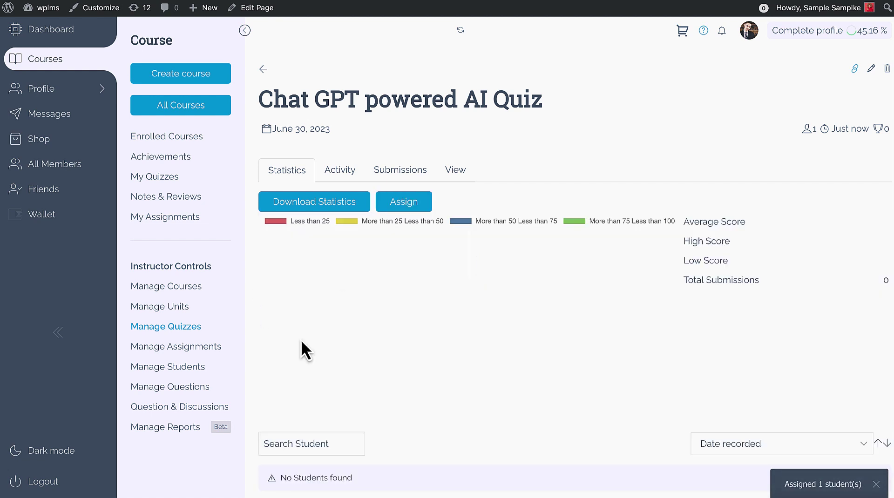
Show My Quizzes with the Chat GPT powered AI Quiz under Assigned
click(185, 177)
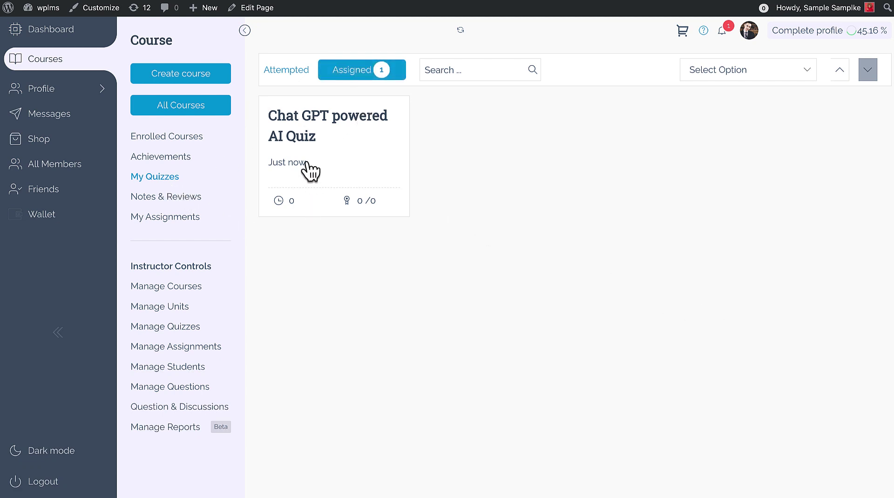
Open the Chat GPT powered AI Quiz and start the attempt
click(306, 119)
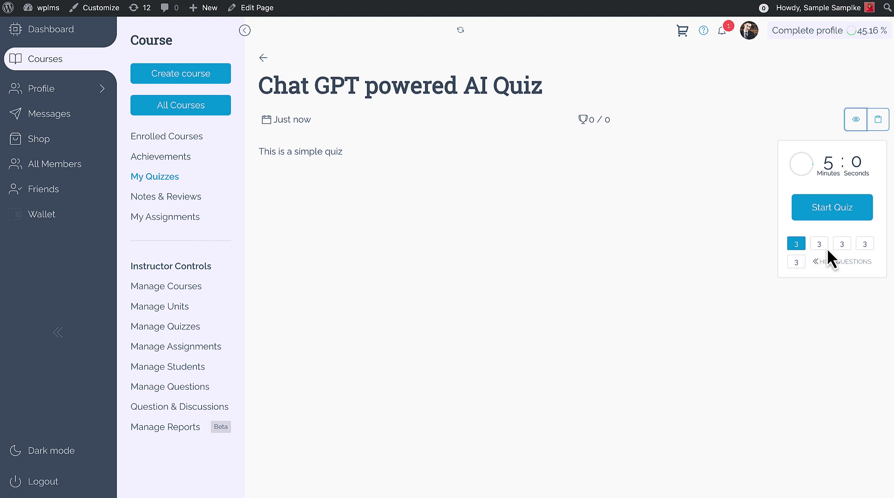
click(804, 209)
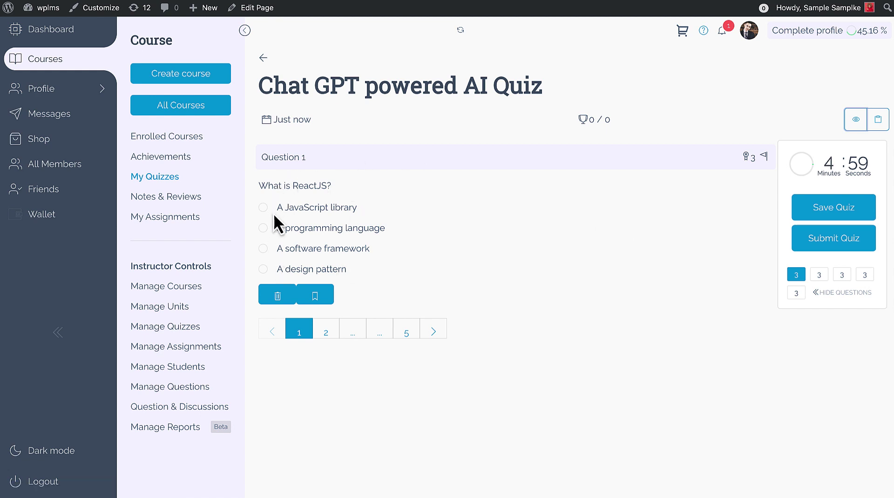
Answer all five ReactJS questions, e.g. 'A programming language', 'Facebook', 'A CSS preprocessor'
click(283, 227)
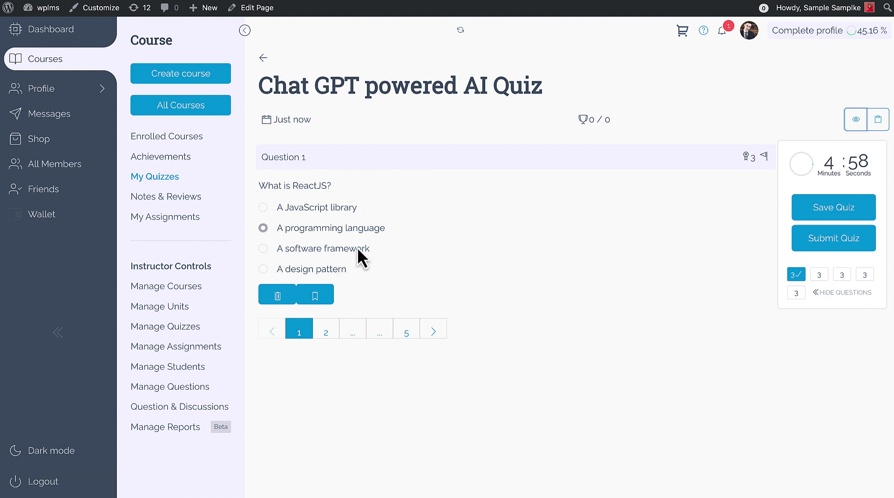
click(327, 330)
click(301, 212)
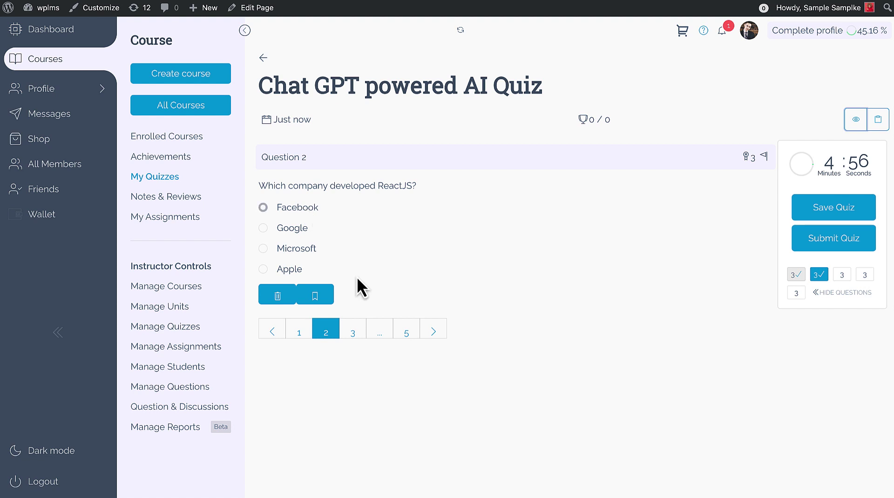
click(349, 333)
click(352, 229)
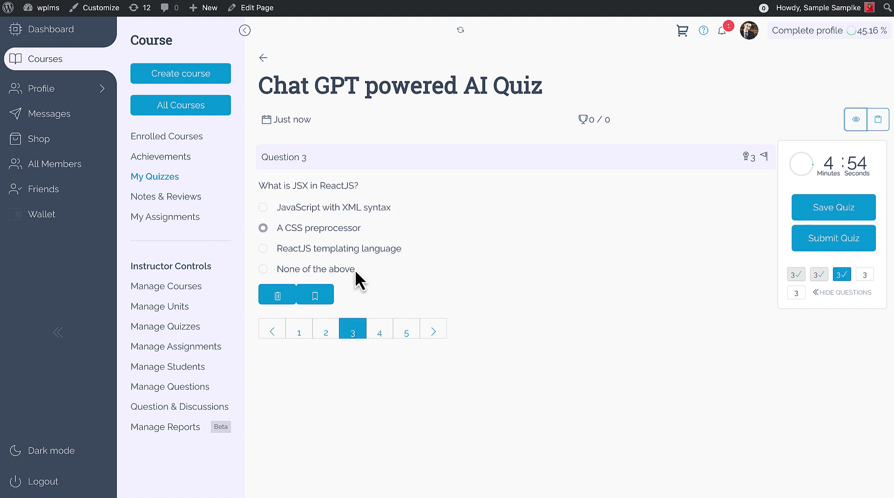
click(386, 333)
click(331, 251)
click(404, 333)
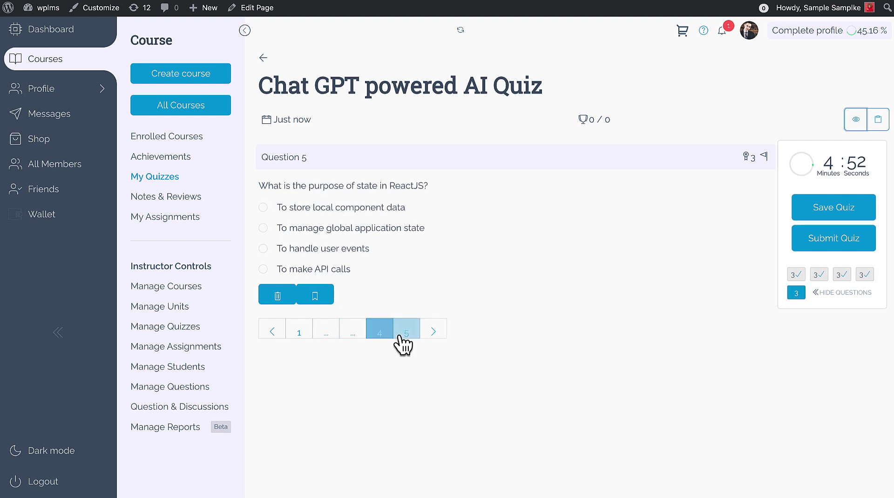
click(298, 230)
Submit the quiz and page back through the graded review to Question 1
click(815, 250)
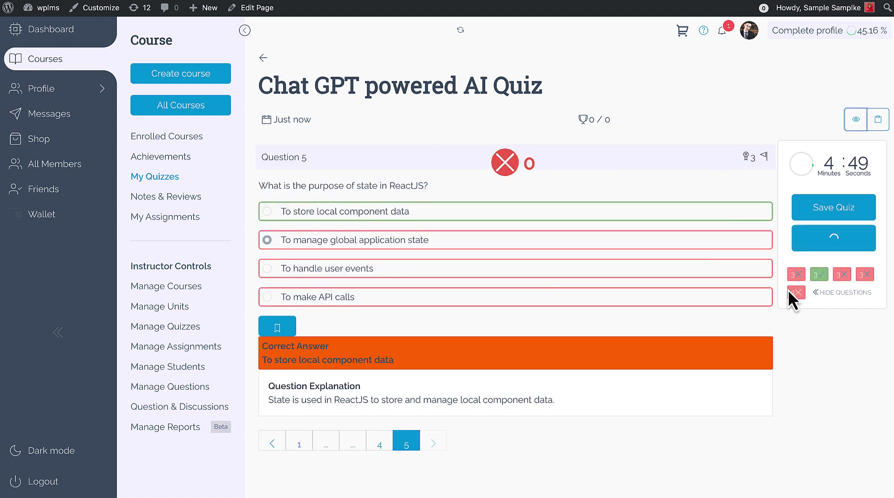
click(272, 444)
click(273, 424)
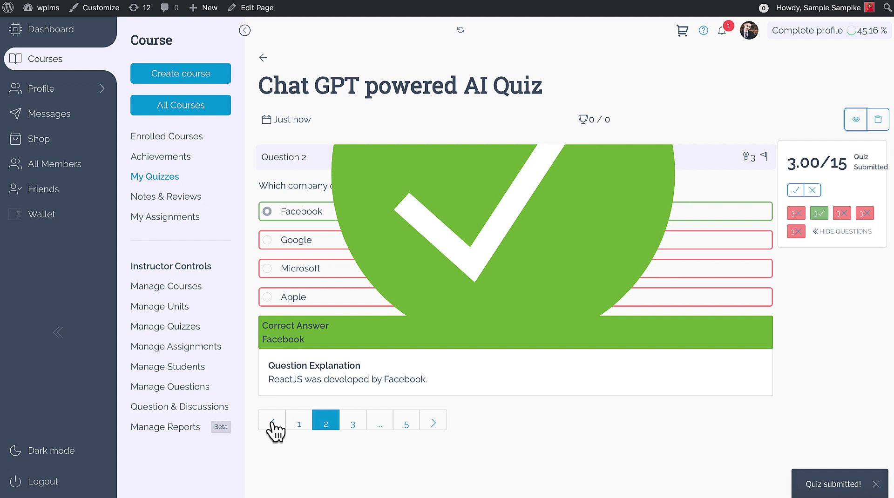
click(272, 424)
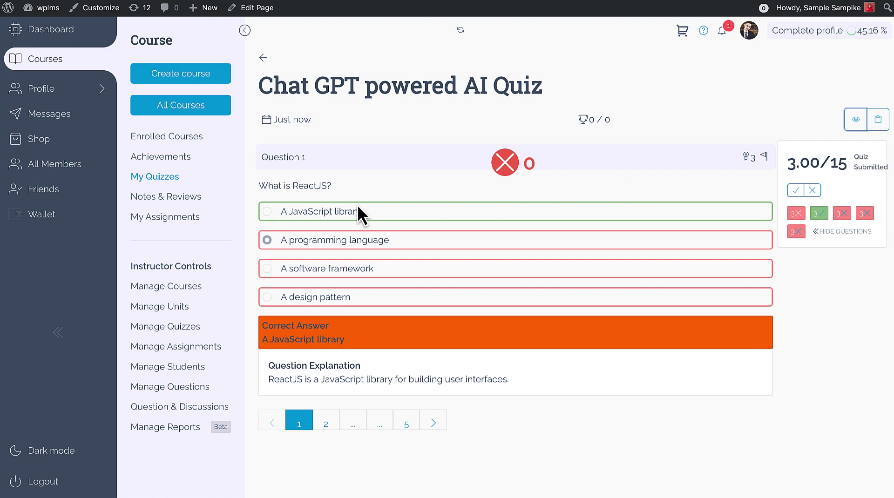
Edit the Software Training course and view its curriculum's quiz types, including AI Quiz
click(167, 292)
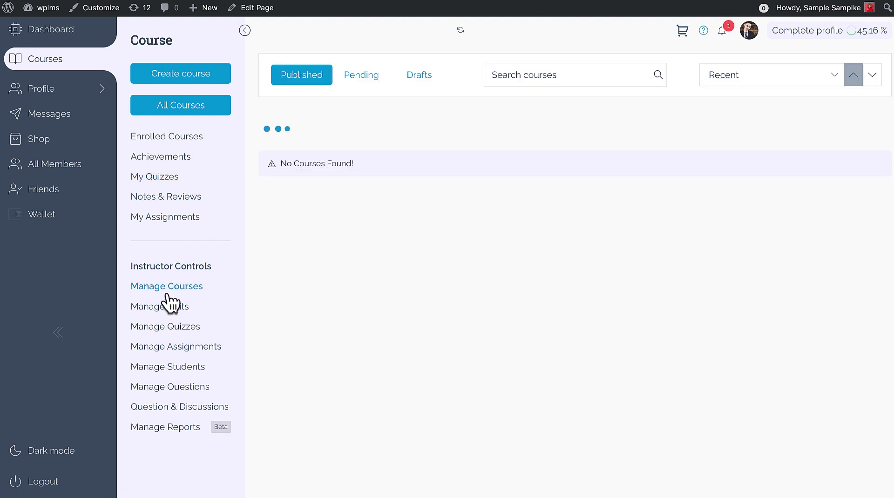
click(349, 191)
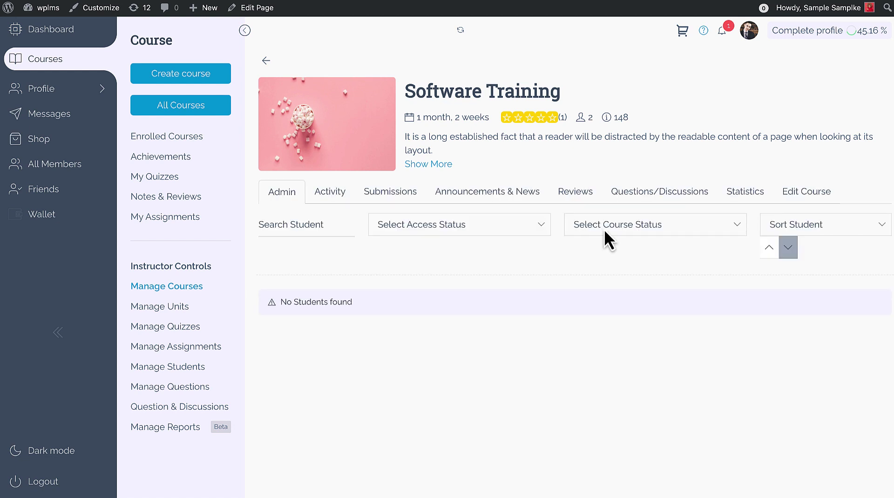
click(805, 193)
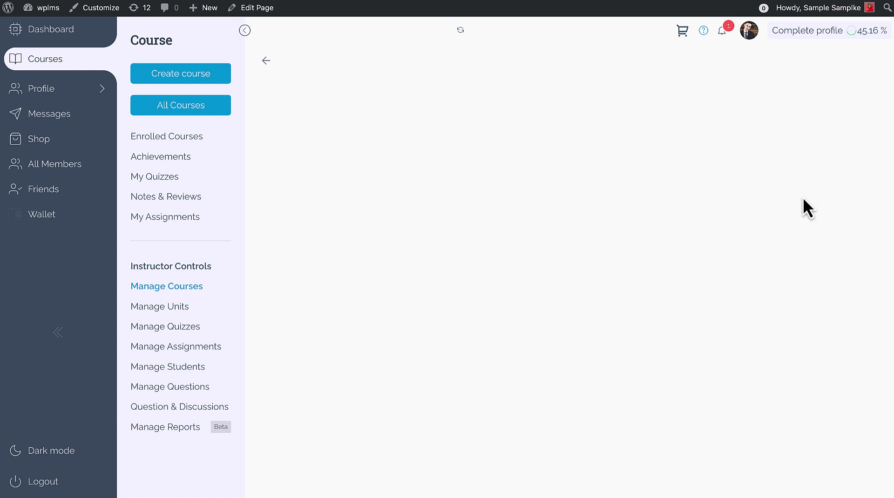
click(705, 135)
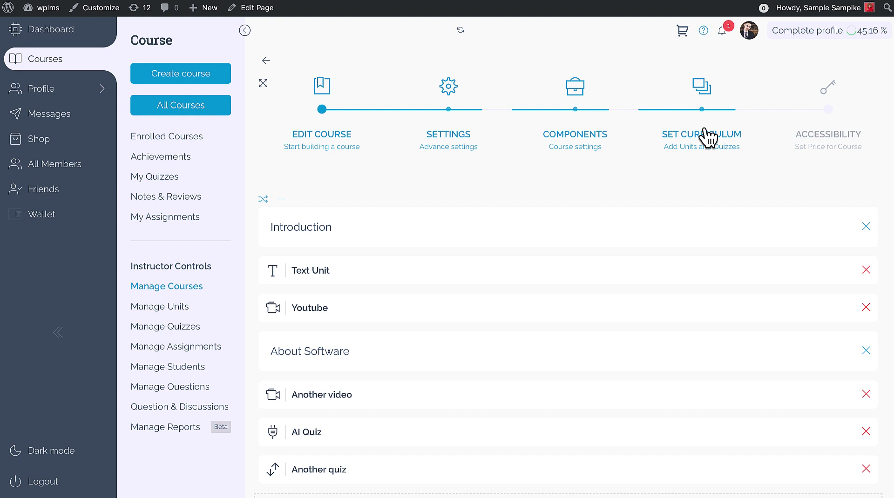
scroll(629, 218, down, 4)
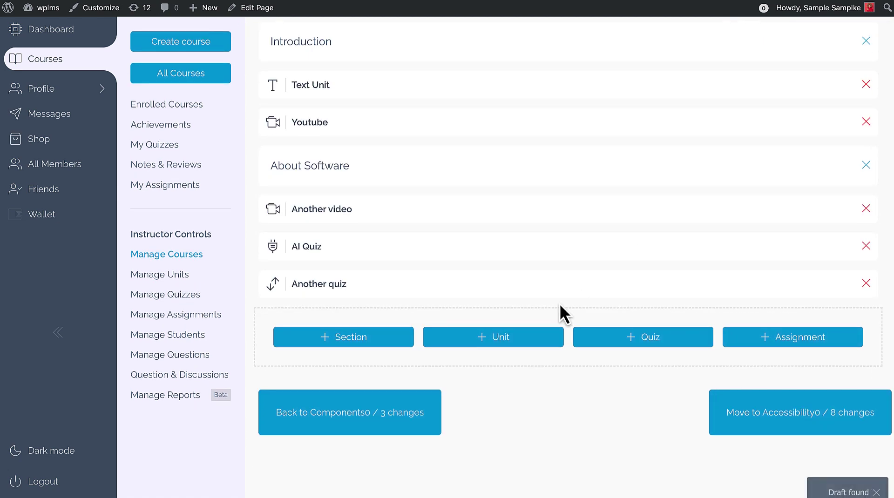
click(663, 339)
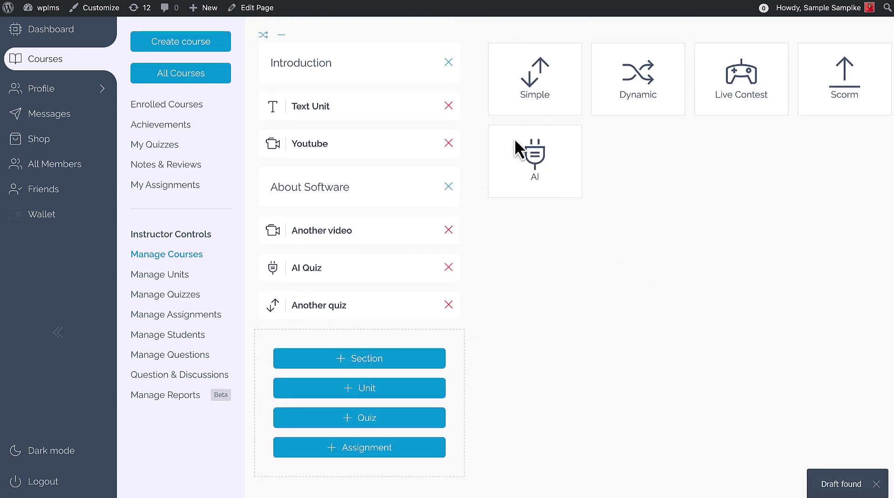
scroll(537, 207, up, 4)
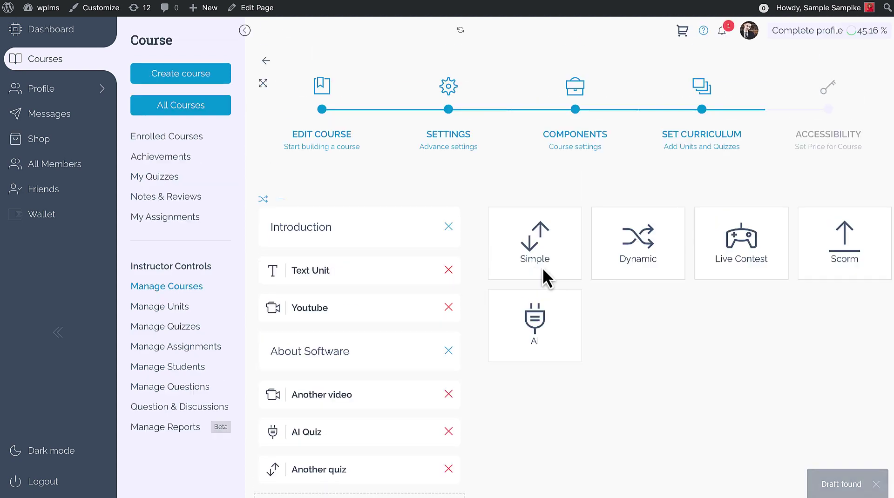
Leave the course editor and return to the Software Training course page
click(331, 139)
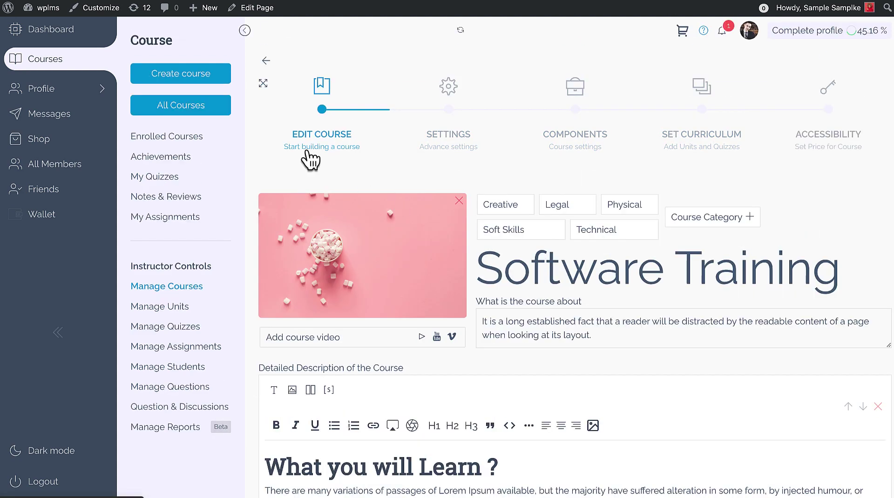
click(265, 62)
click(334, 215)
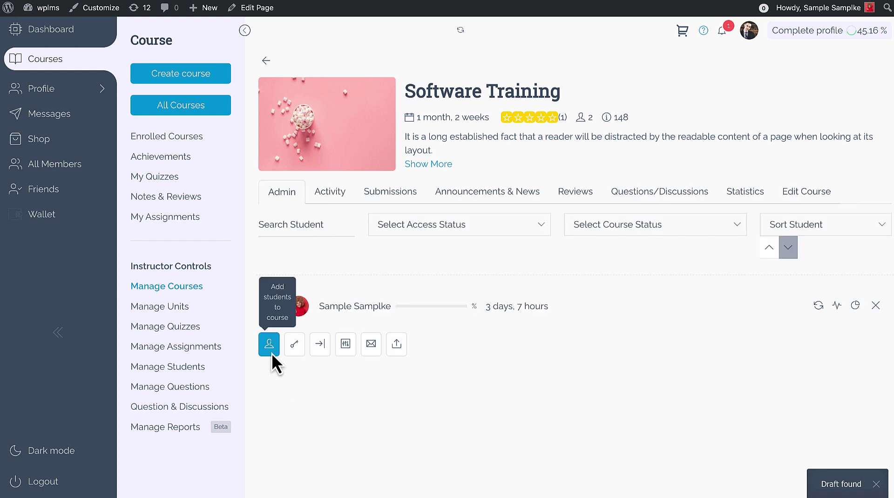
From Enrolled Courses, open the AI Quiz lesson in the Software Training course
click(160, 136)
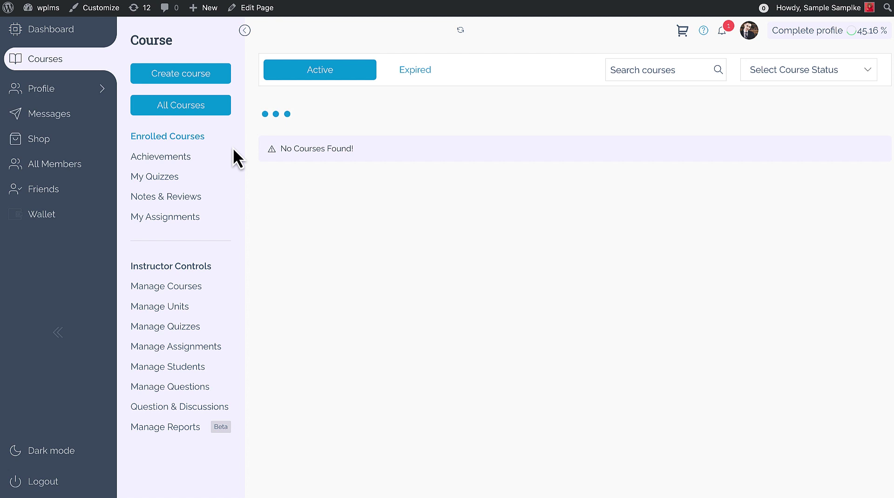
click(276, 200)
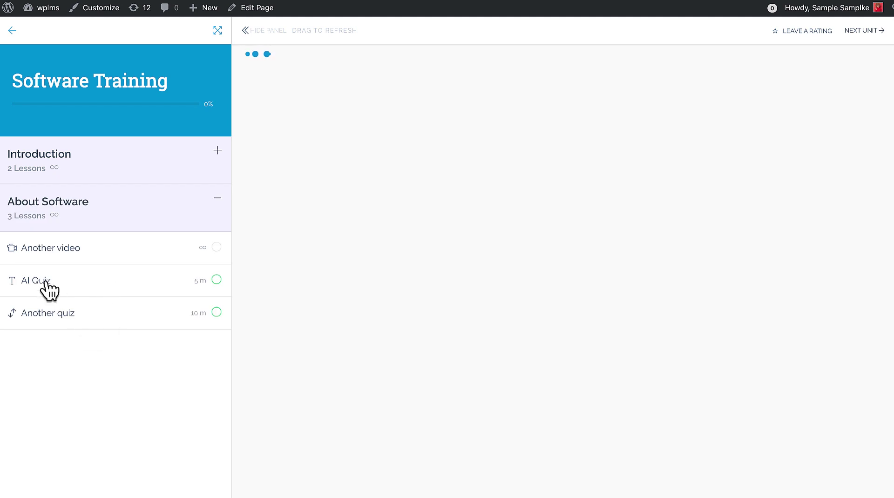
click(44, 281)
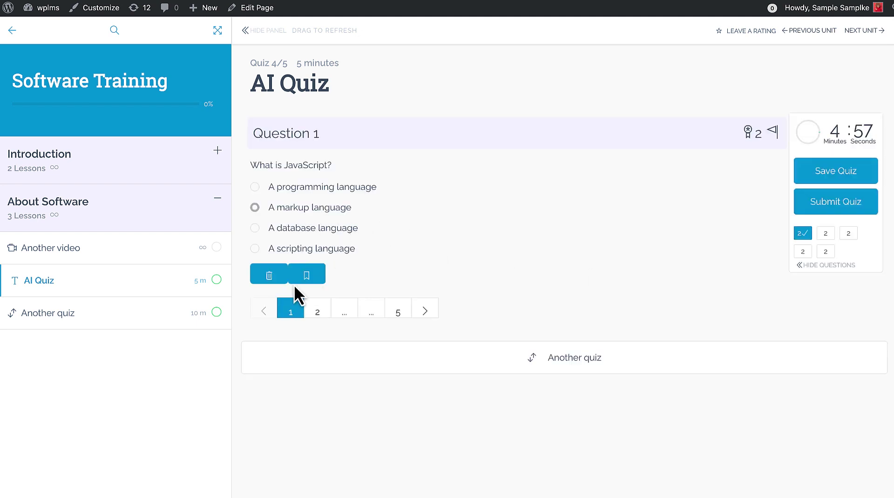
Work through the AI Quiz, answering question 2 with 'var' and reviewing the graded questions
click(314, 310)
click(270, 209)
click(342, 311)
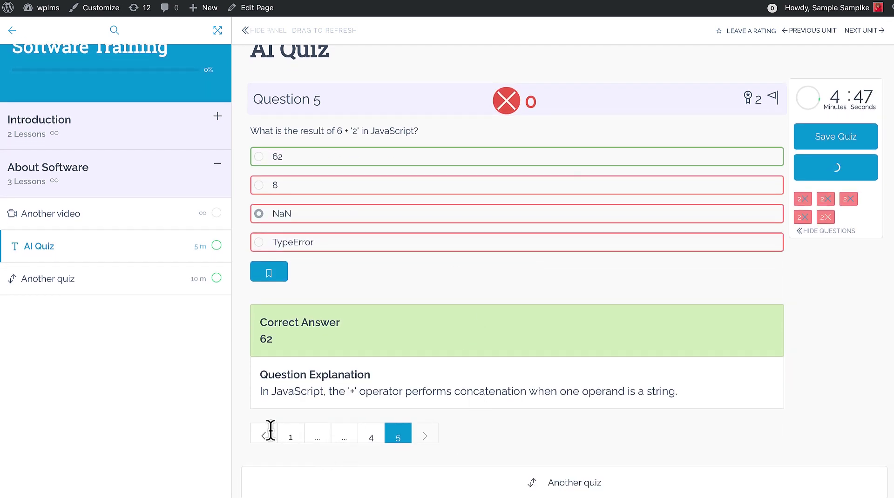
click(269, 431)
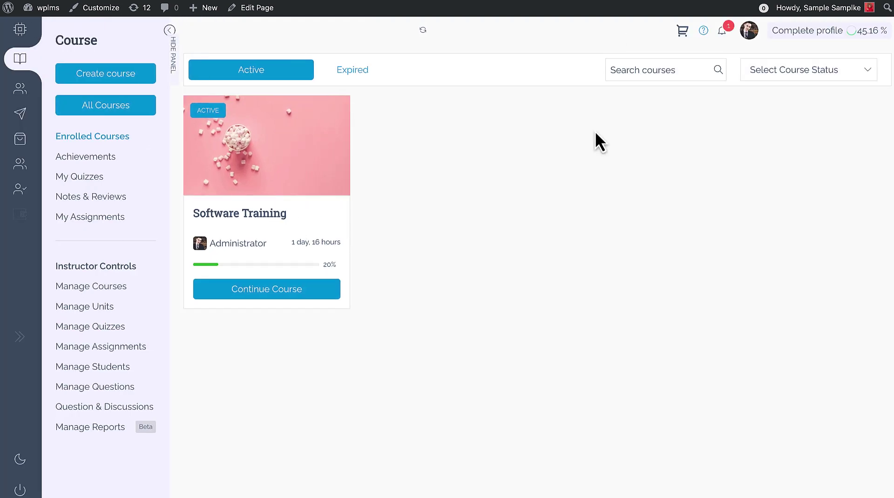